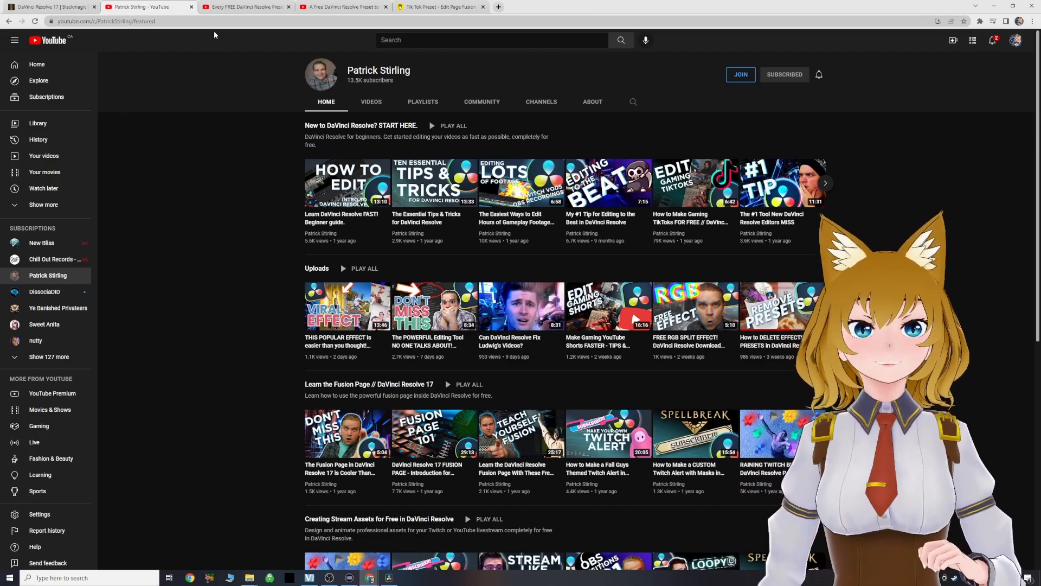
# Review the YouTube pages listing the free DaVinci Resolve presets and the gaming Tik Tok preset, including their descriptions.
pyautogui.click(244, 7)
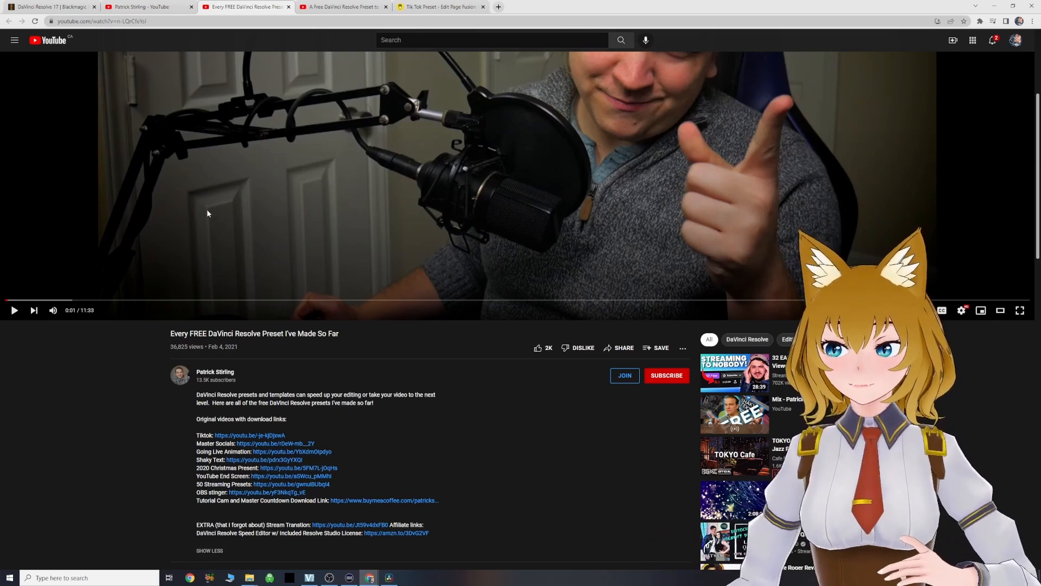
pyautogui.scroll(-1, 234, 226)
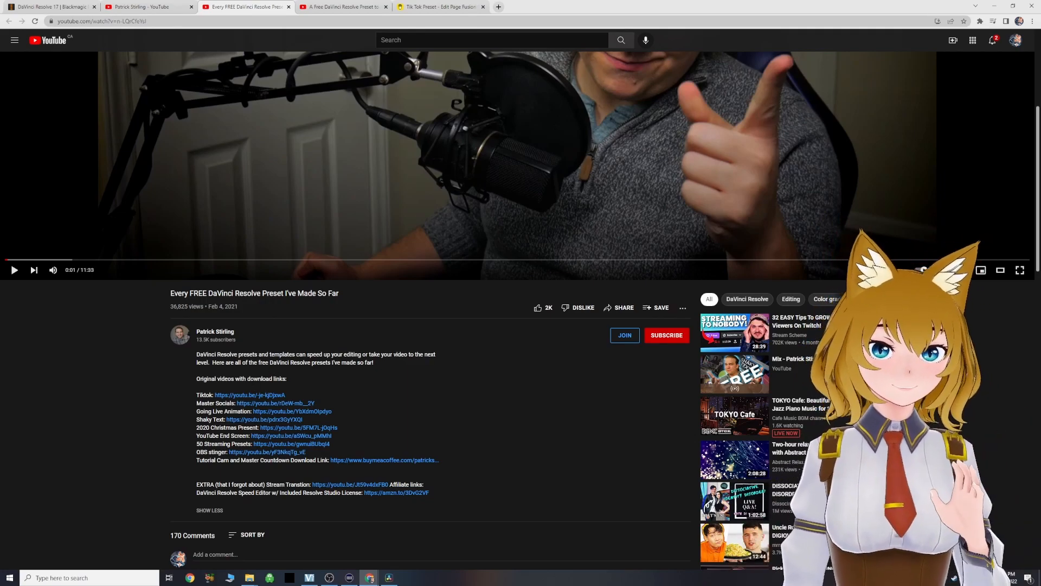
pyautogui.click(342, 7)
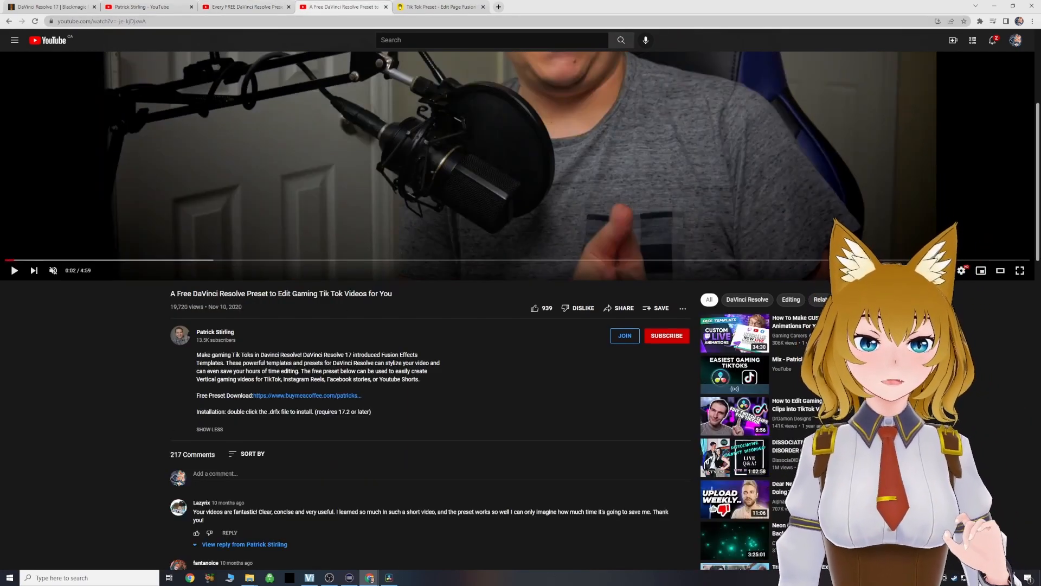
pyautogui.scroll(2, 435, 439)
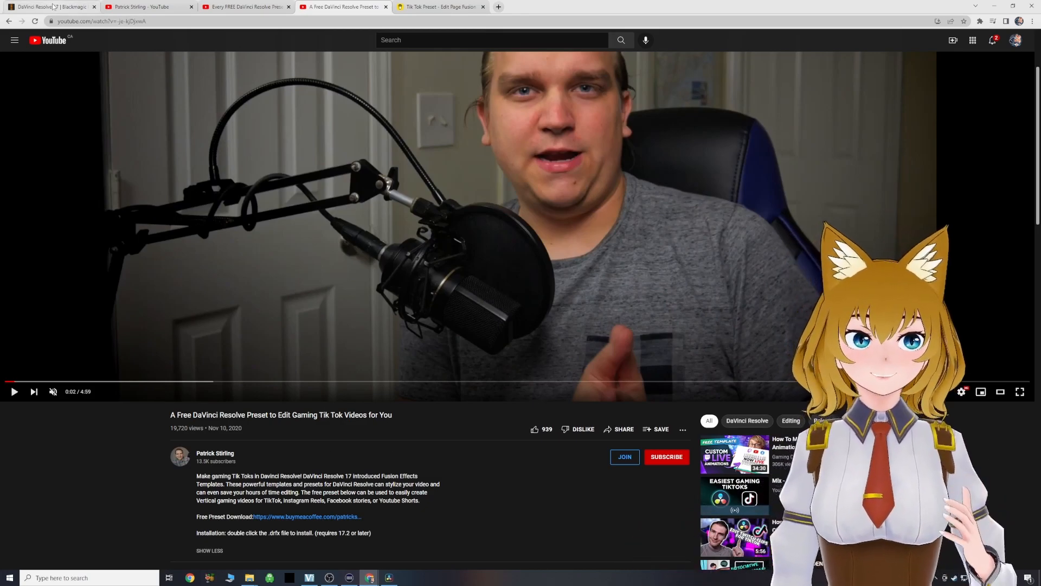
# Look at the DaVinci Resolve 17 product page and the empty project in DaVinci Resolve, and return to the browser.
pyautogui.hotkey('ctrl', '1')
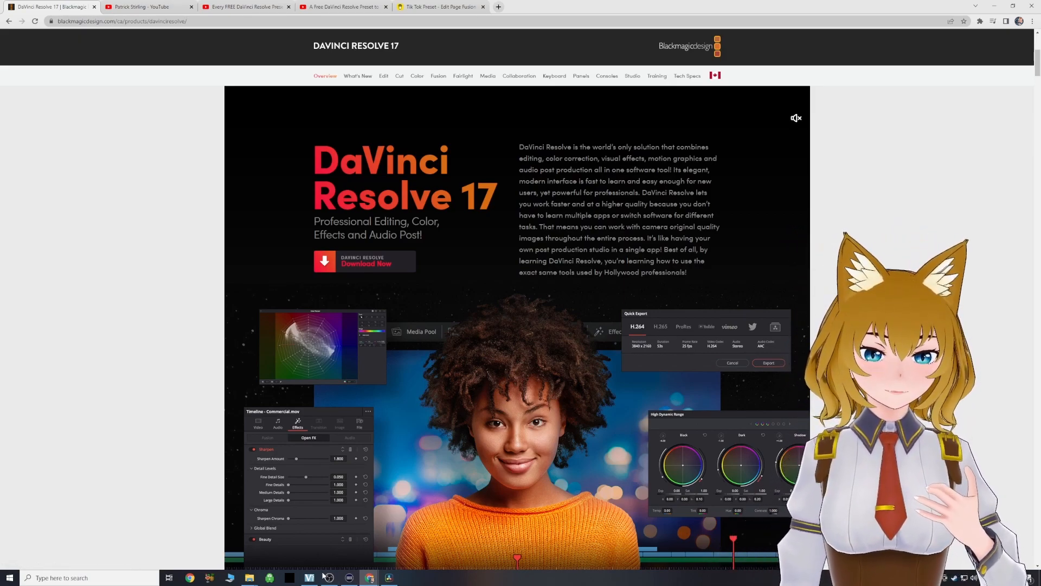
pyautogui.click(389, 578)
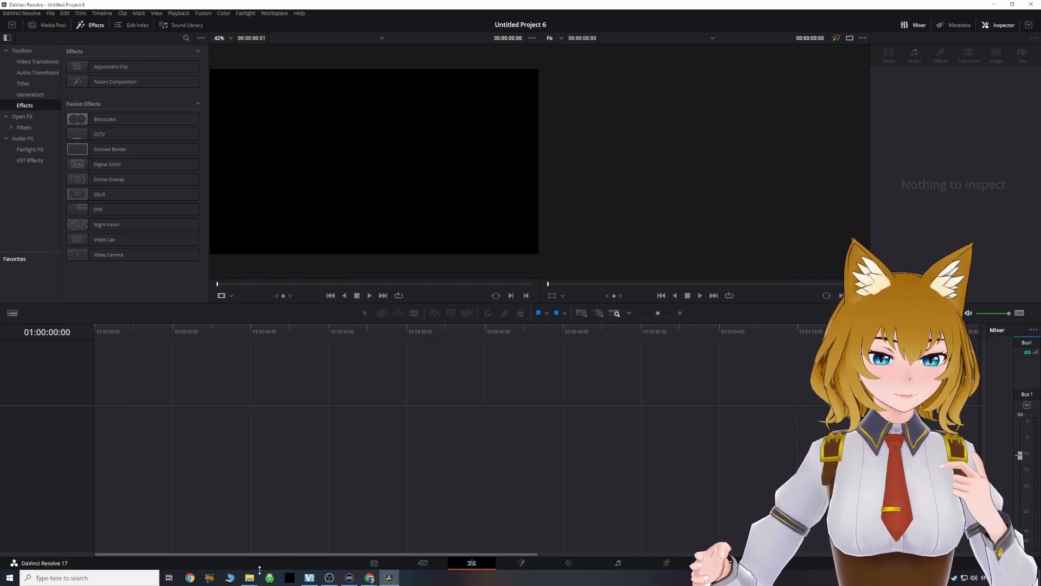
pyautogui.click(401, 543)
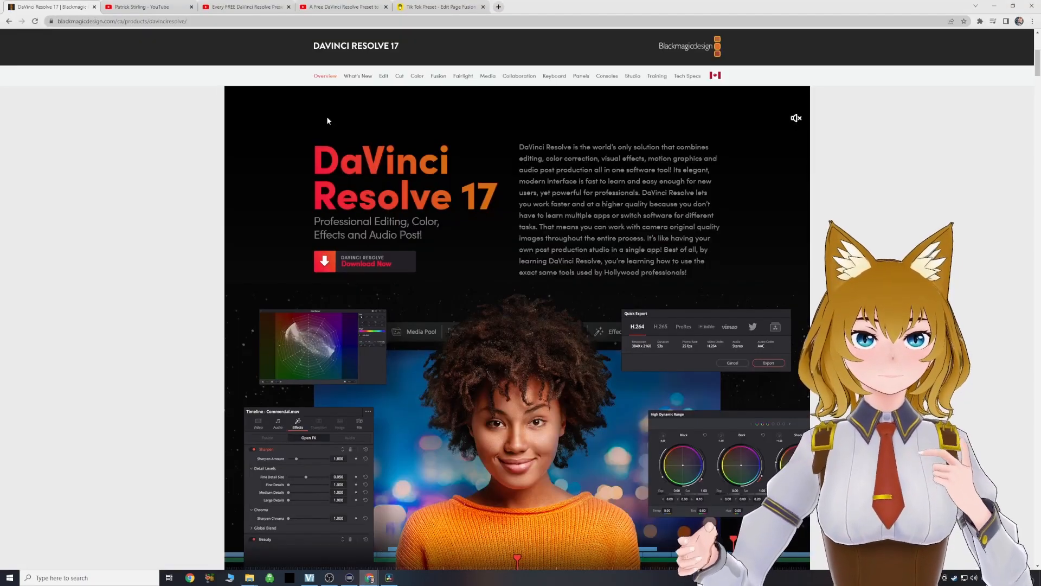
# From the preset video's linked download page, claim the Tik Tok Preset - Edit Page Fusion Effect at a price of $0.
pyautogui.click(339, 7)
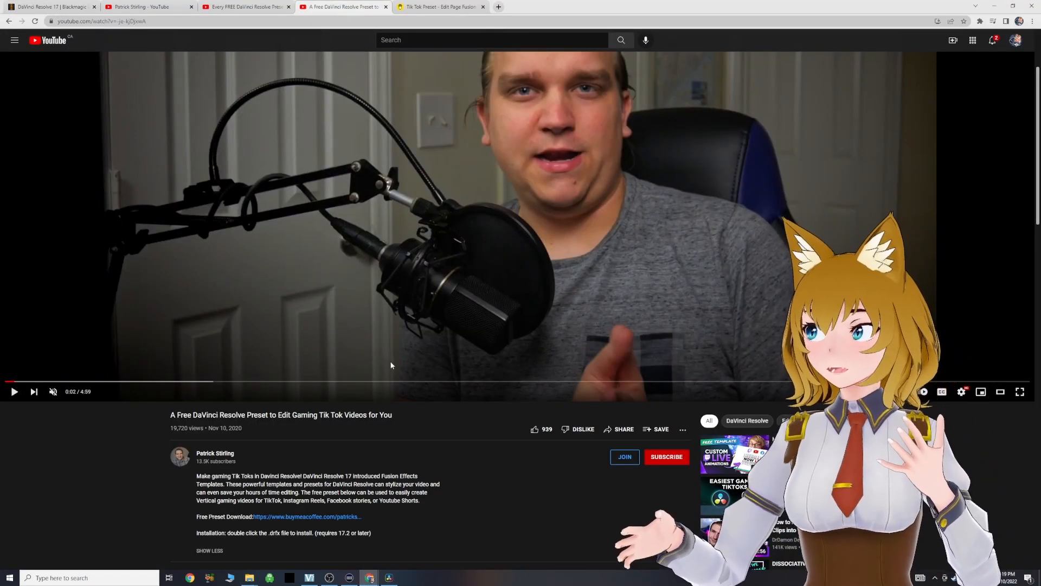
pyautogui.scroll(-1, 238, 492)
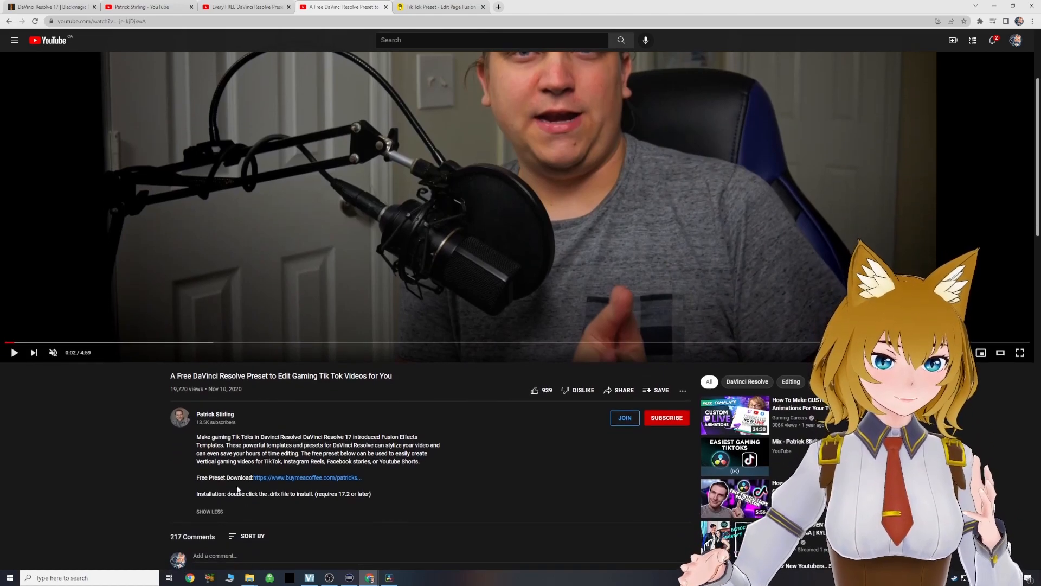
pyautogui.click(447, 7)
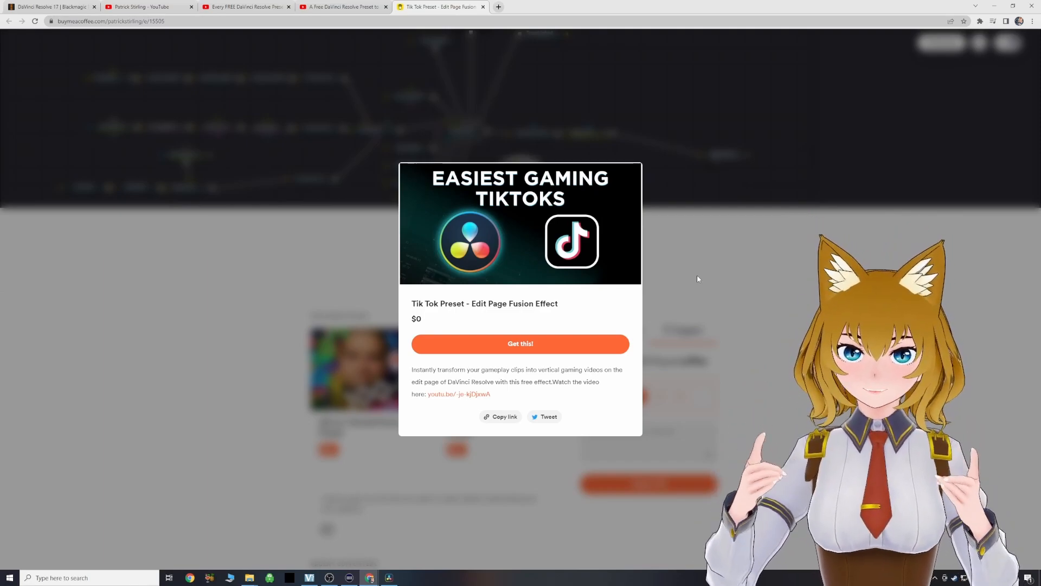
pyautogui.click(520, 347)
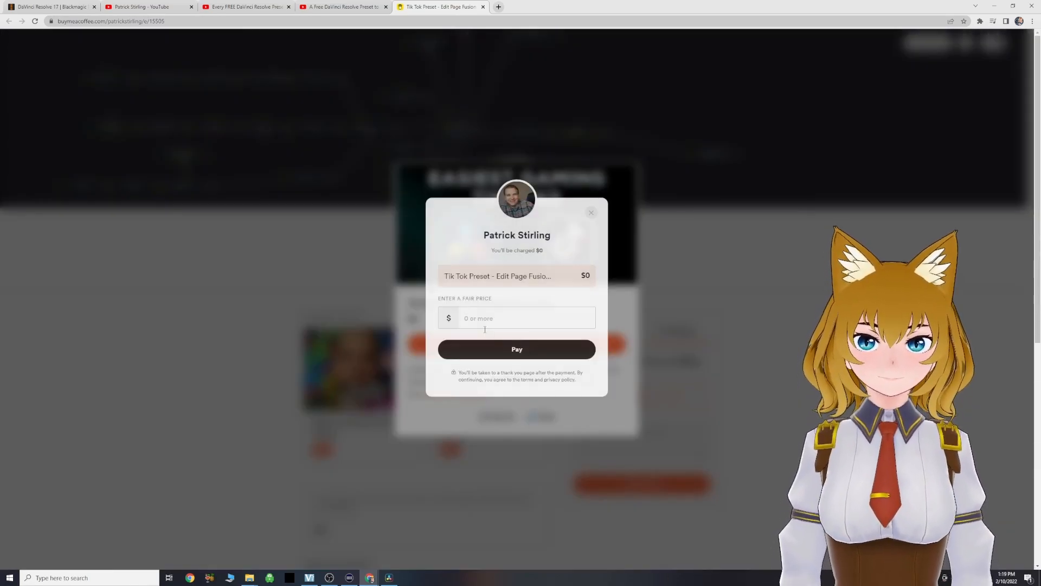
pyautogui.write('0')
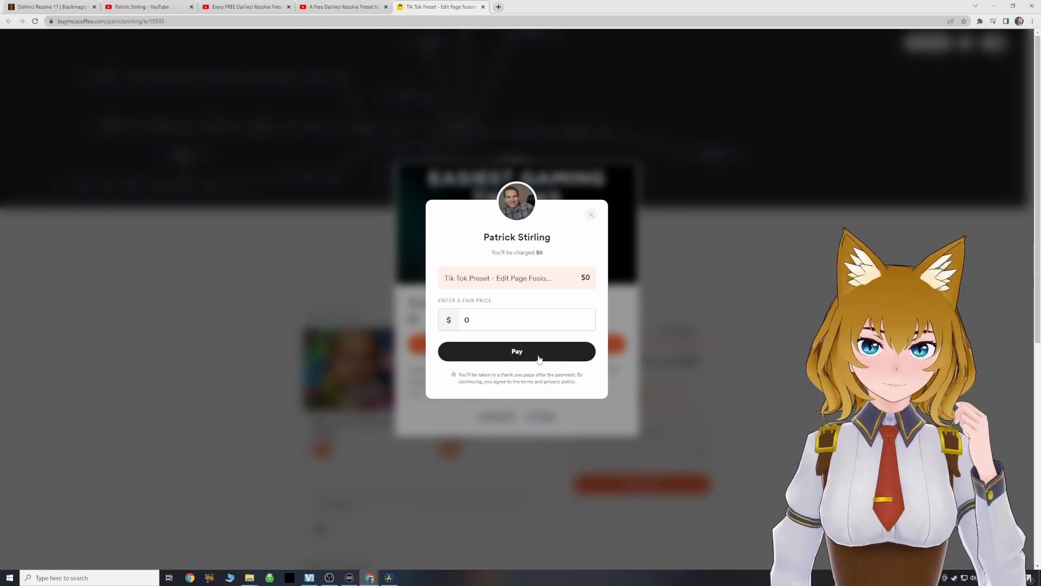
pyautogui.click(540, 359)
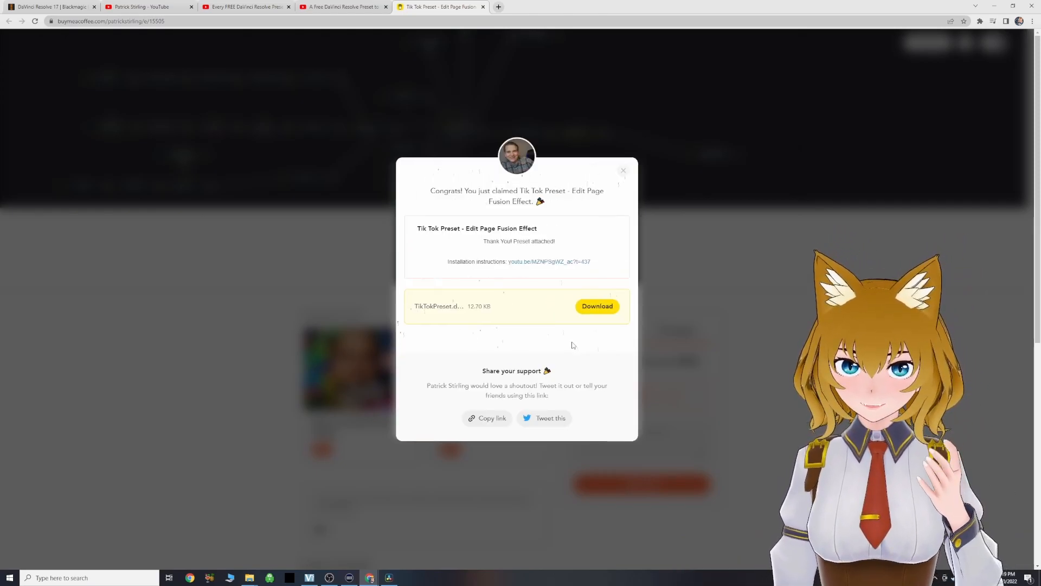
# Download the TikTokPreset file and install it into the Effects Library of DaVinci Resolve.
pyautogui.click(600, 307)
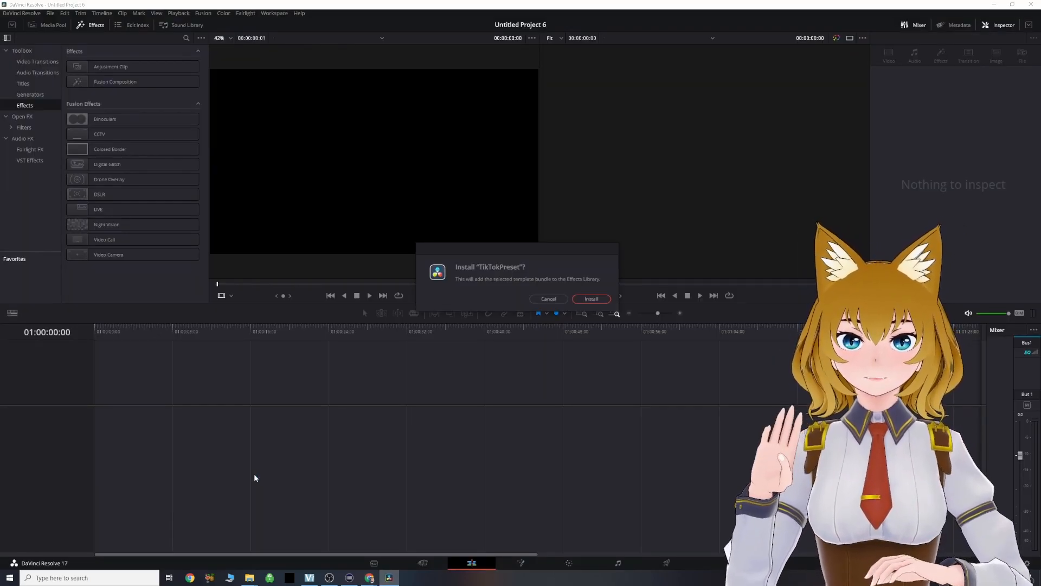
pyautogui.click(587, 301)
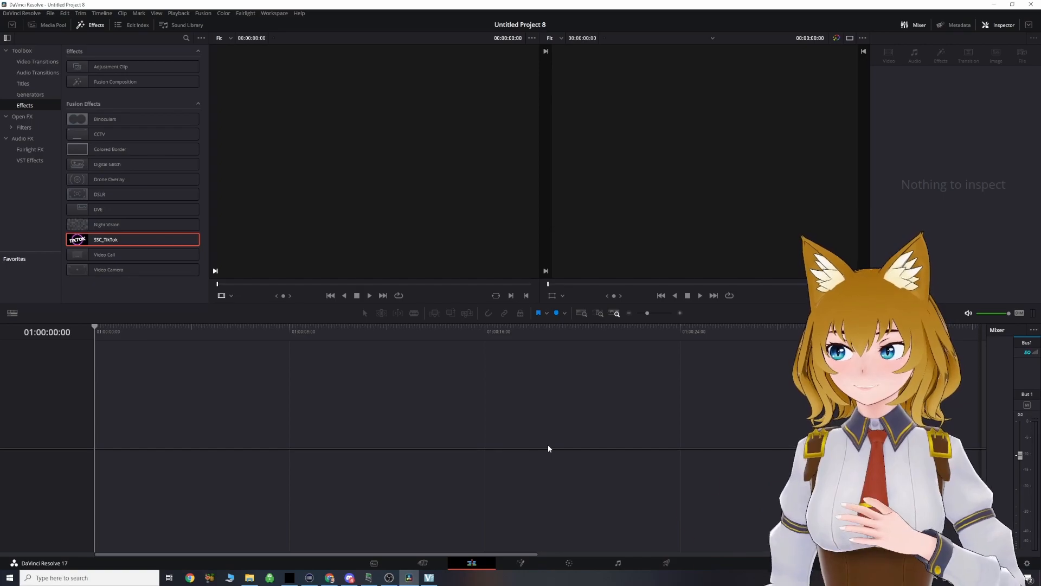
# Place the gameplay video at the start of the timeline and apply the SSC_TikTok Fusion effect to it.
pyautogui.moveTo(1040, 293); pyautogui.dragTo(96, 418)
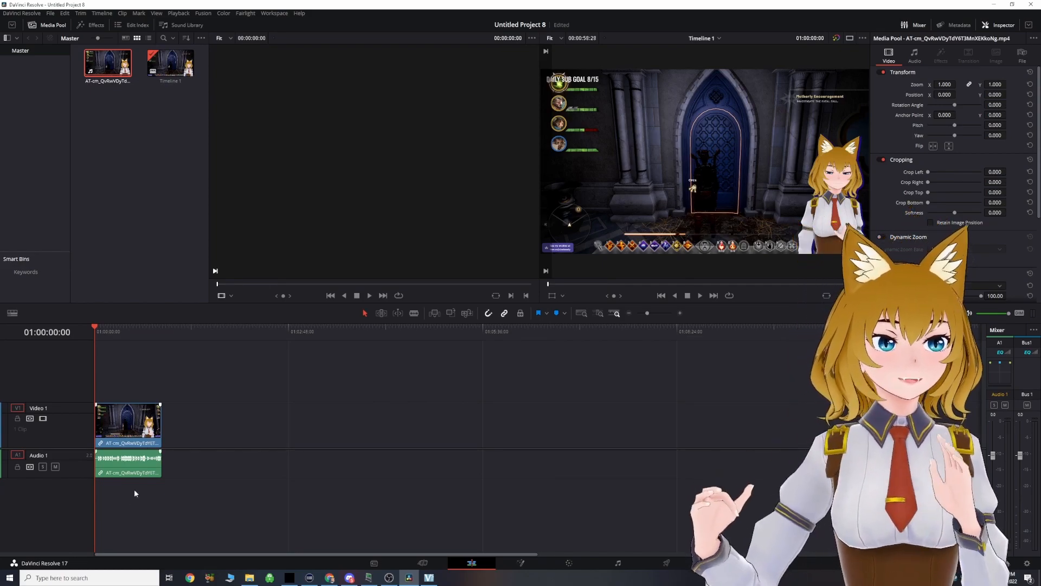
pyautogui.click(680, 313)
pyautogui.click(681, 313)
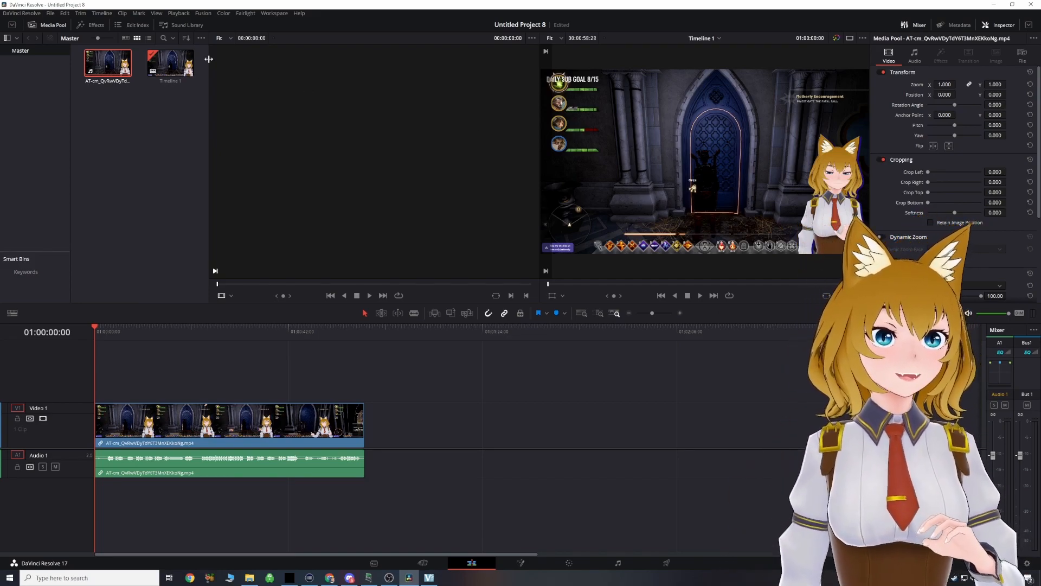
pyautogui.click(96, 26)
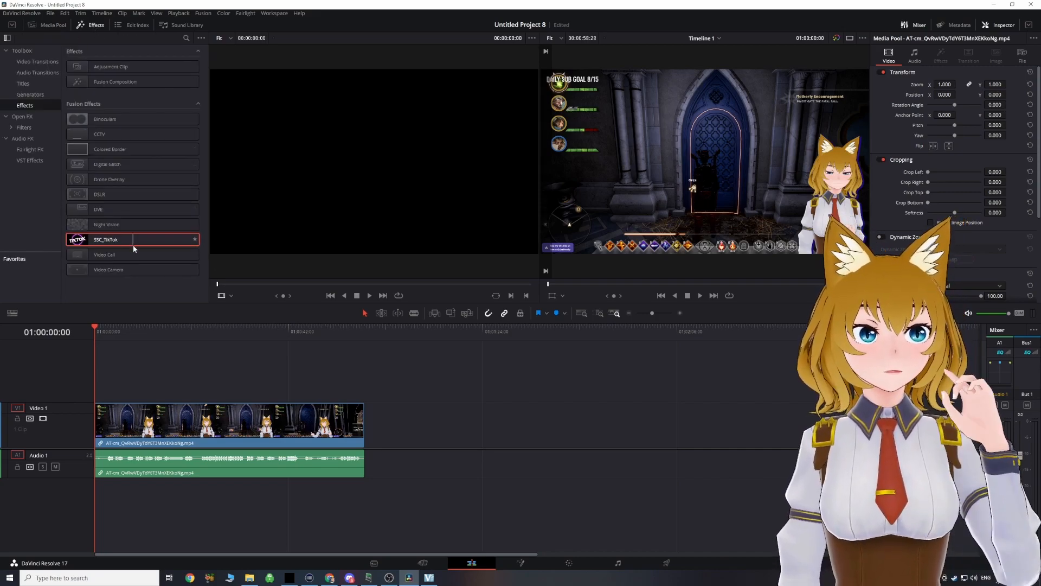
pyautogui.moveTo(136, 245); pyautogui.dragTo(210, 424)
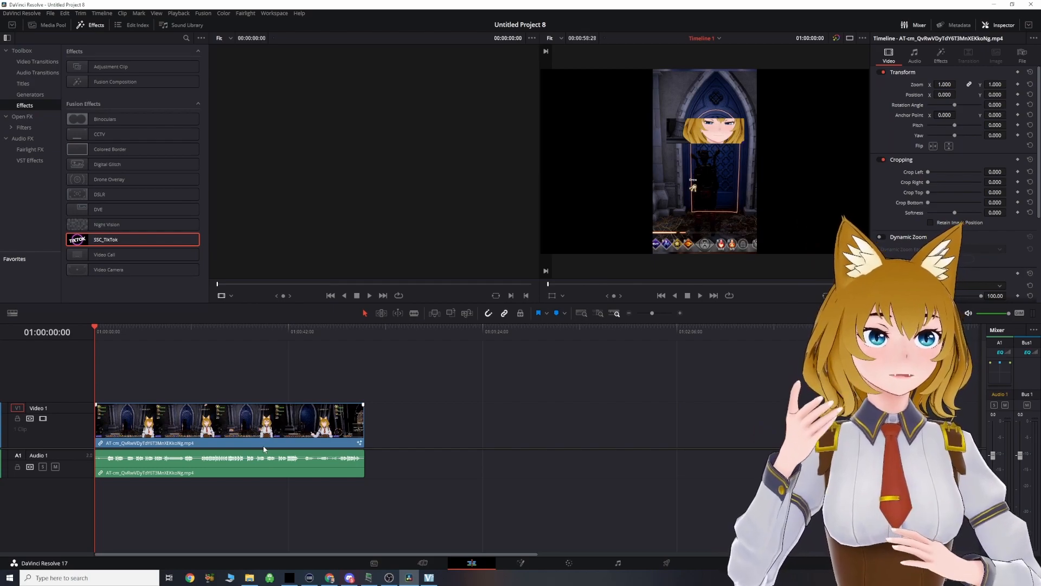
# Set the project's timeline resolution to 1080 x 1920 and save the project settings.
pyautogui.click(53, 16)
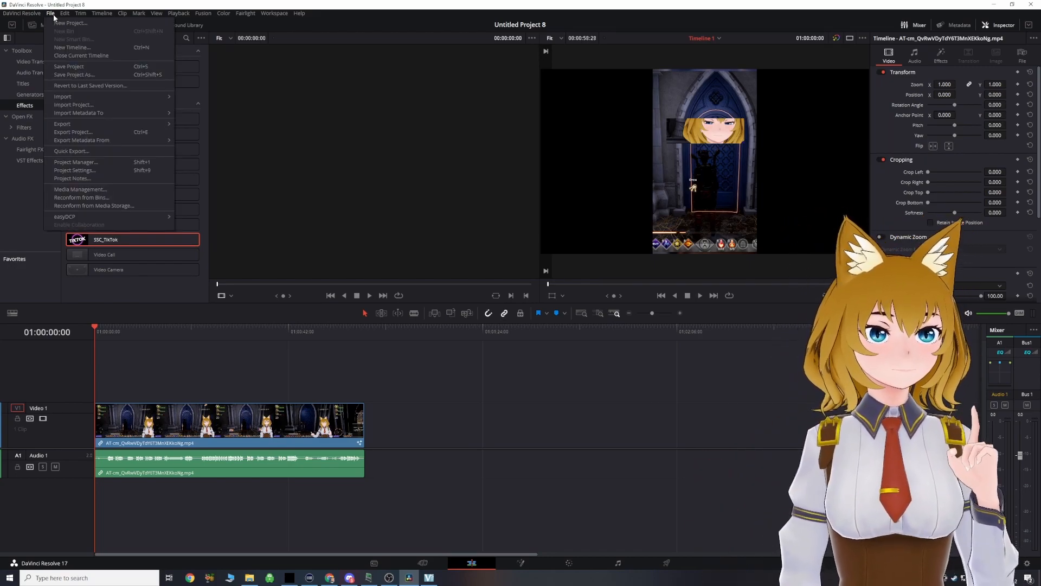
pyautogui.click(76, 171)
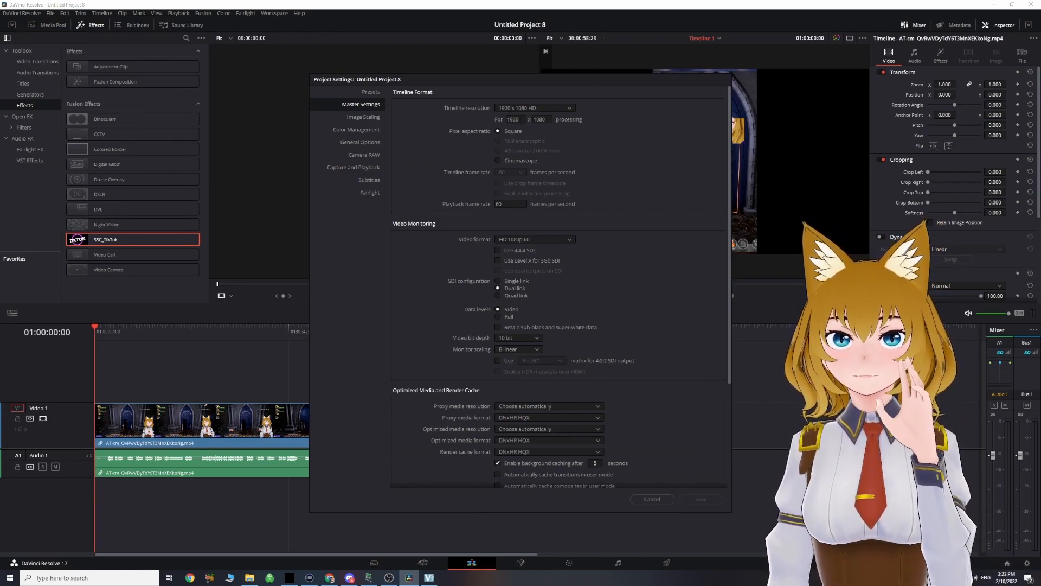
pyautogui.doubleClick(507, 120)
pyautogui.write('1')
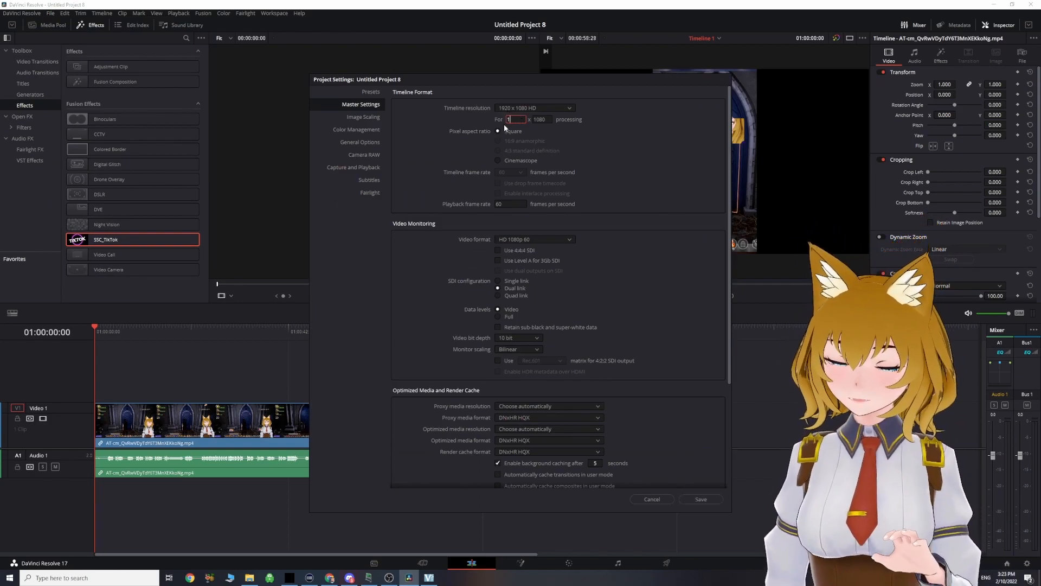
pyautogui.write('080')
pyautogui.press('Tab')
pyautogui.write('1920')
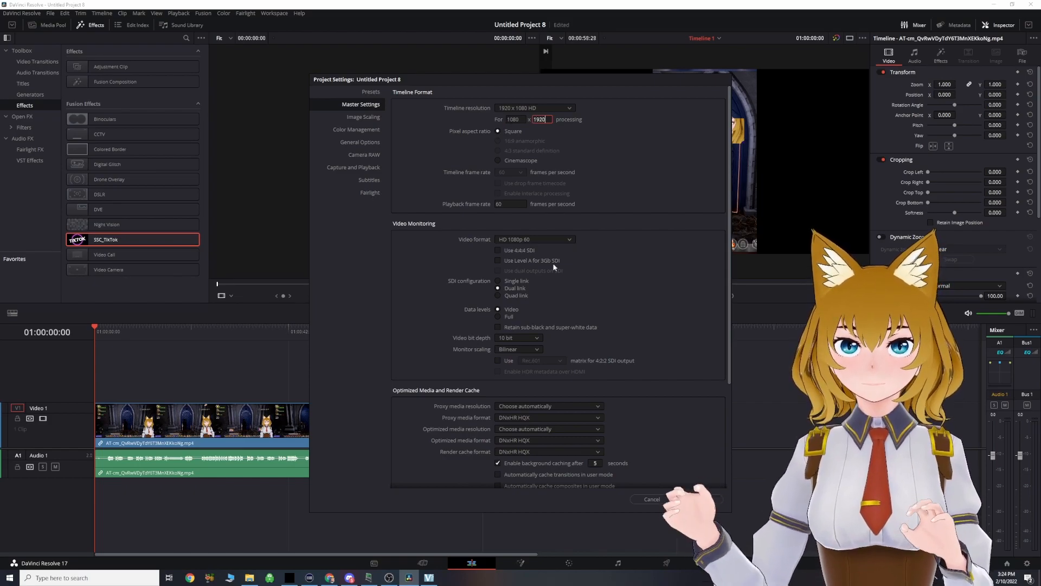
pyautogui.click(705, 499)
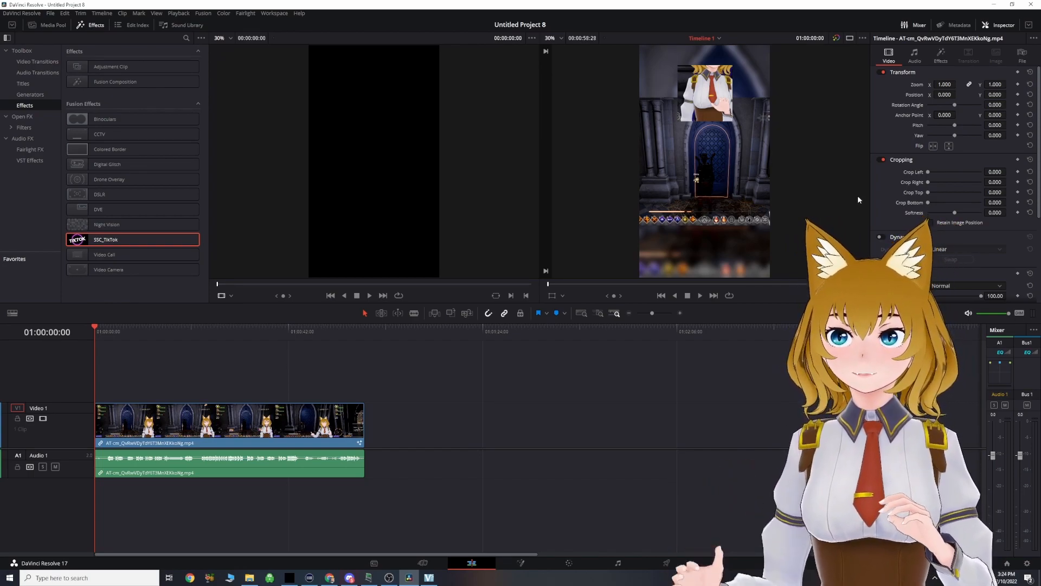
# In the clip's SSC_TikTok effect, set Move To Camera to X 0.483, Y 0.397, Camera Size to 2.71 and Mask Corner Radius to 0.331.
pyautogui.click(941, 55)
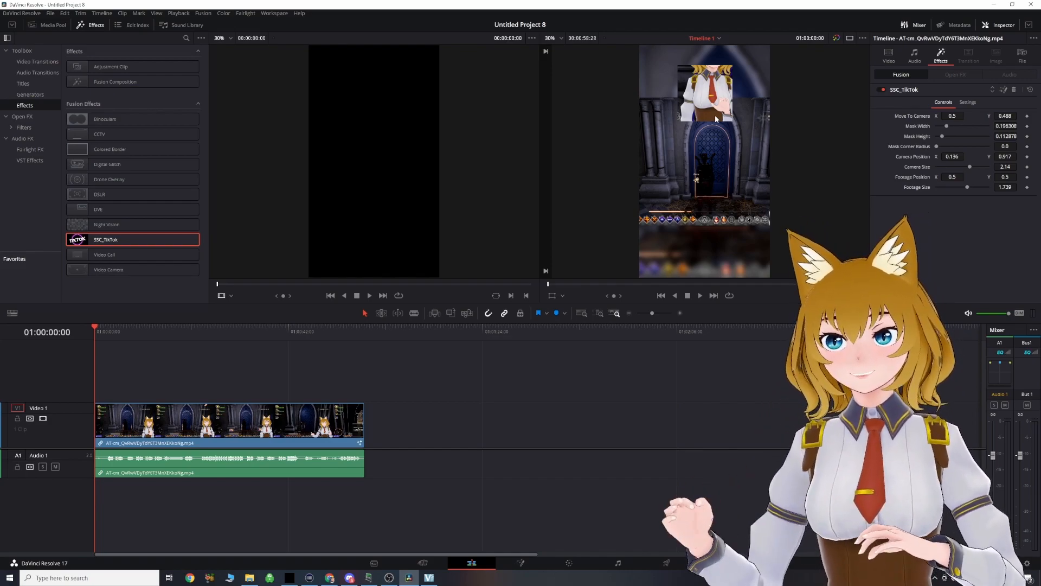
pyautogui.moveTo(953, 116)
pyautogui.mouseDown()
pyautogui.moveTo(941, 116)
pyautogui.moveTo(956, 116)
pyautogui.mouseUp()
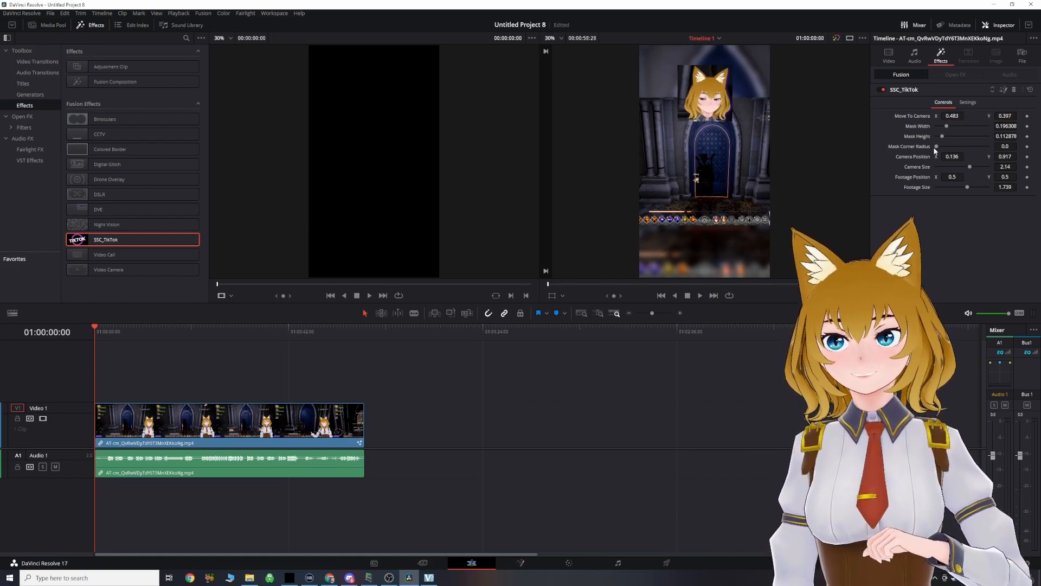
pyautogui.click(975, 166)
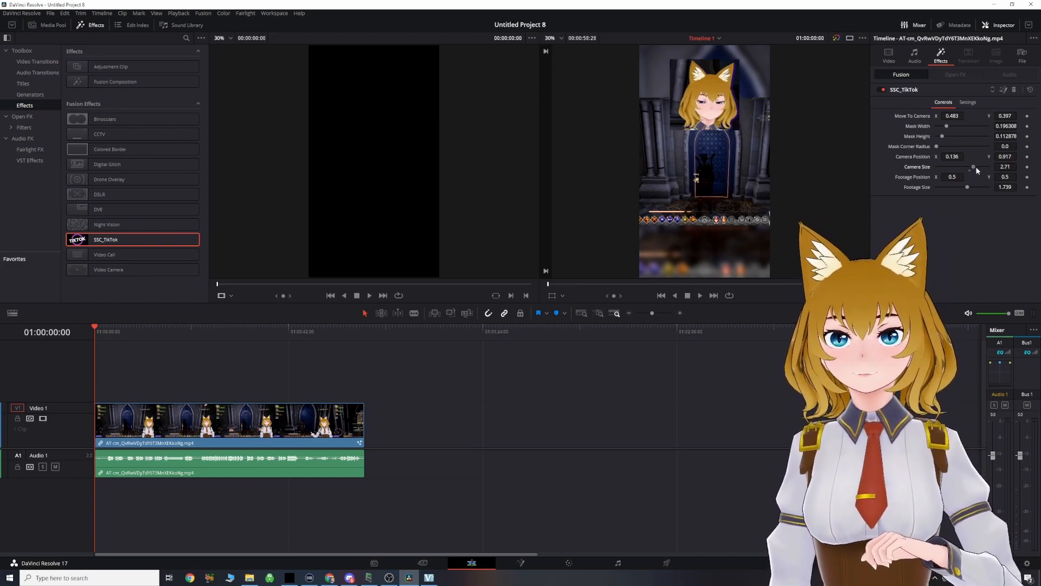
pyautogui.moveTo(937, 147); pyautogui.dragTo(954, 147)
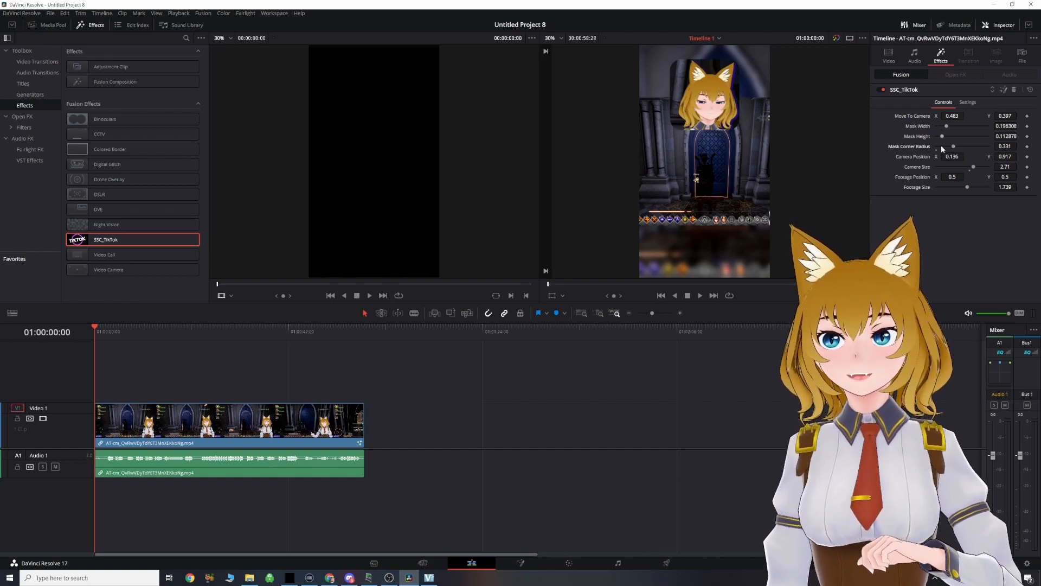
# Set the effect's Footage Position X to 0.454, Footage Size to 3.41, Camera Position X to -0.047 and Mask Height to 0.126.
pyautogui.moveTo(953, 177); pyautogui.dragTo(978, 190)
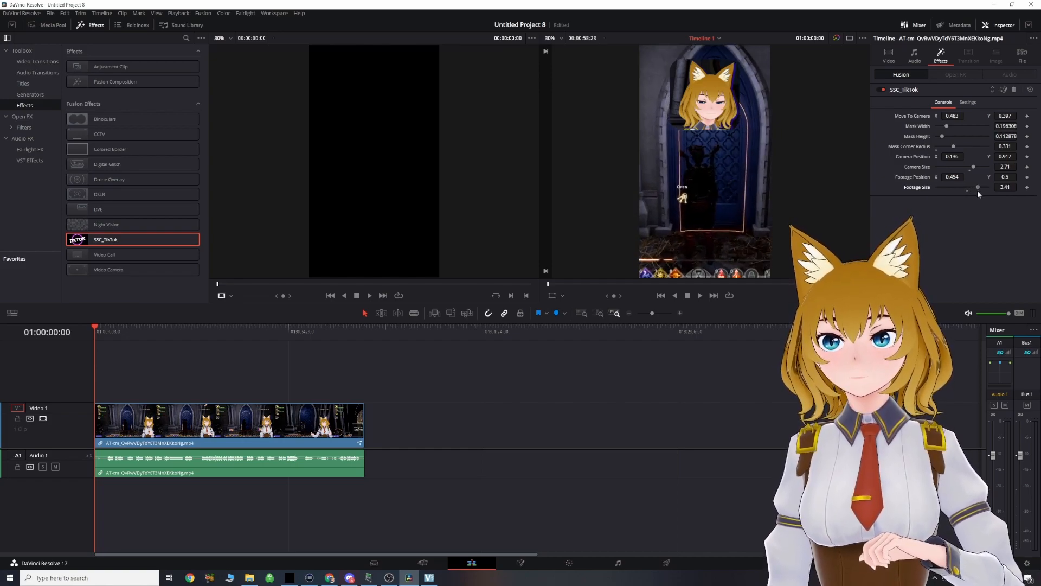
pyautogui.moveTo(953, 156); pyautogui.dragTo(936, 156)
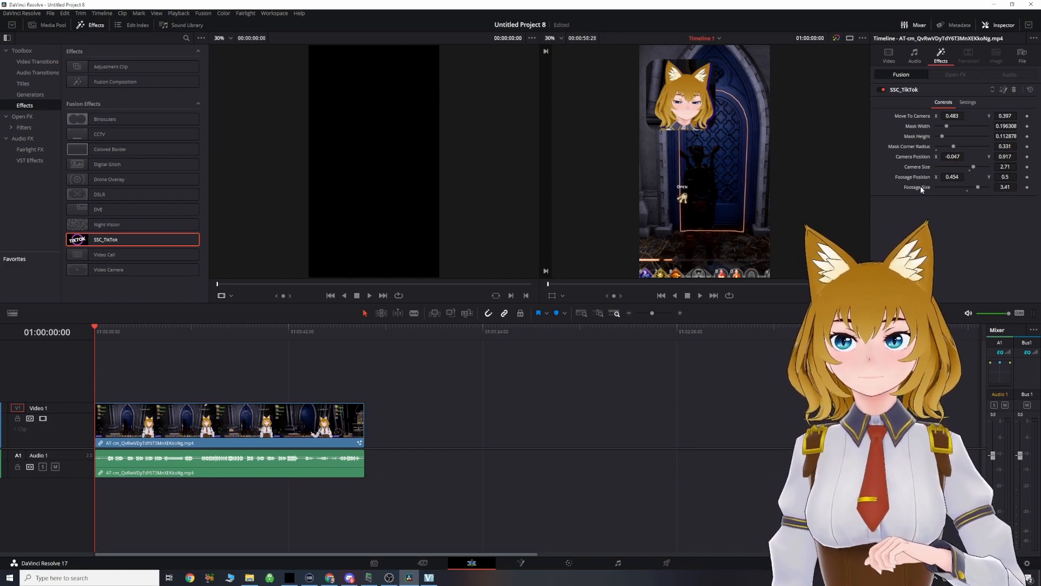
pyautogui.moveTo(943, 136); pyautogui.dragTo(947, 142)
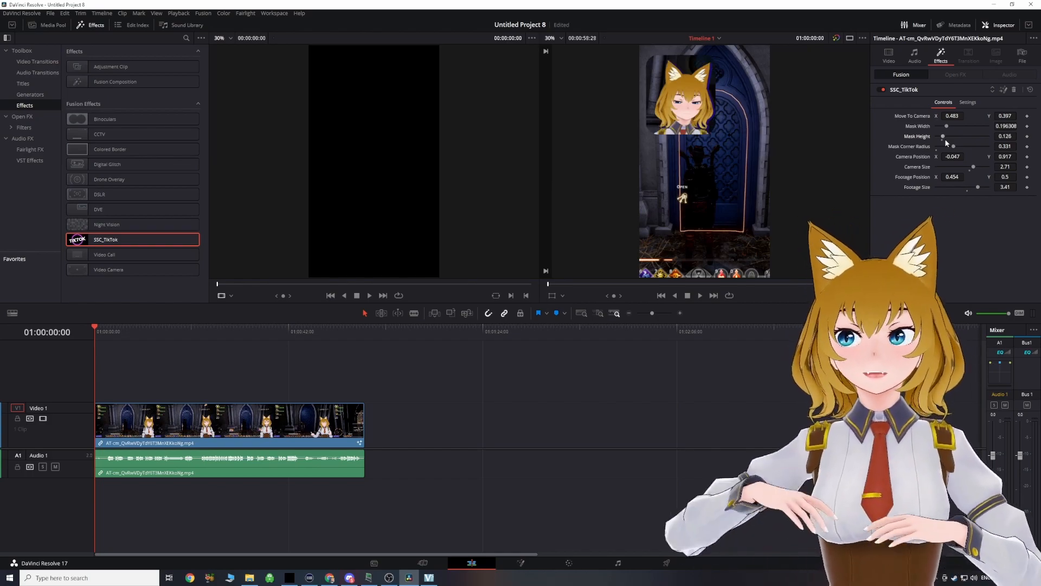